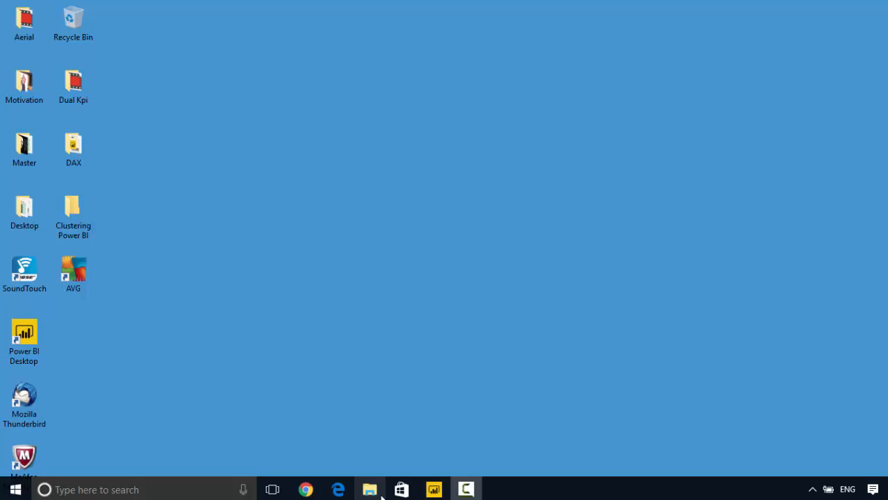
Step: Search 'dax calendarauto function' in Chrome and open Microsoft's CALENDARAUTO documentation page
left_click(307, 490)
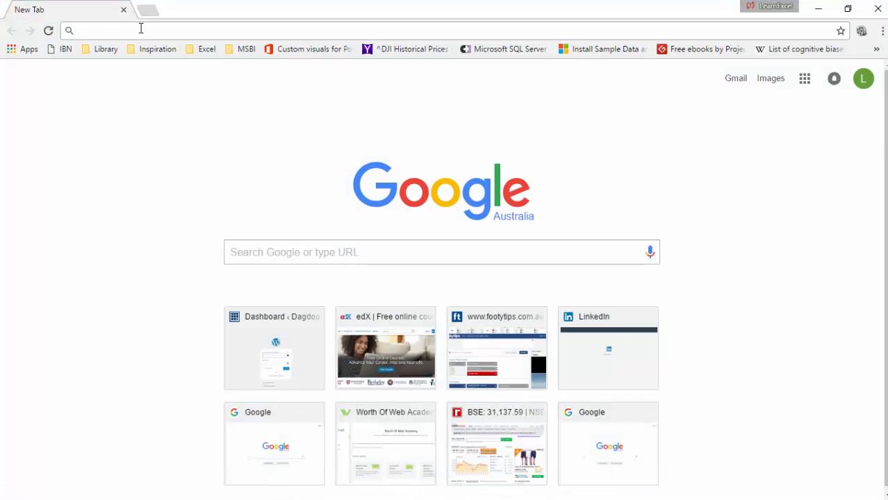
type("dax cal")
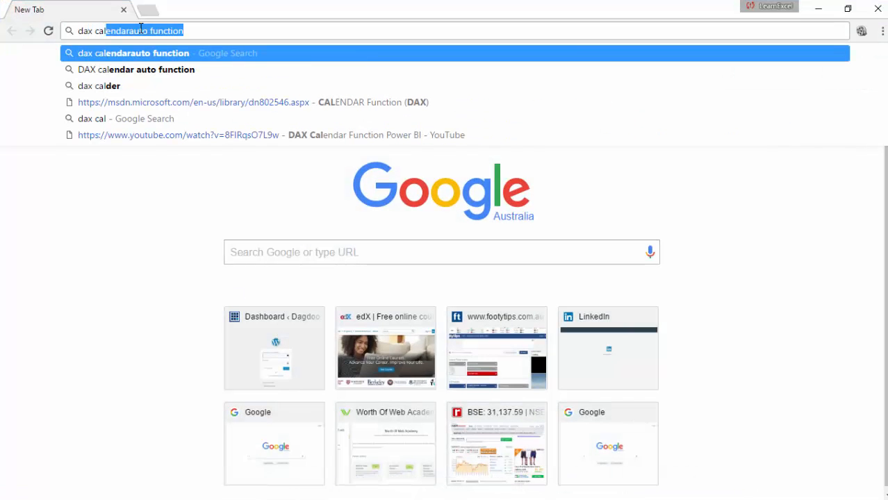
type("endarauto")
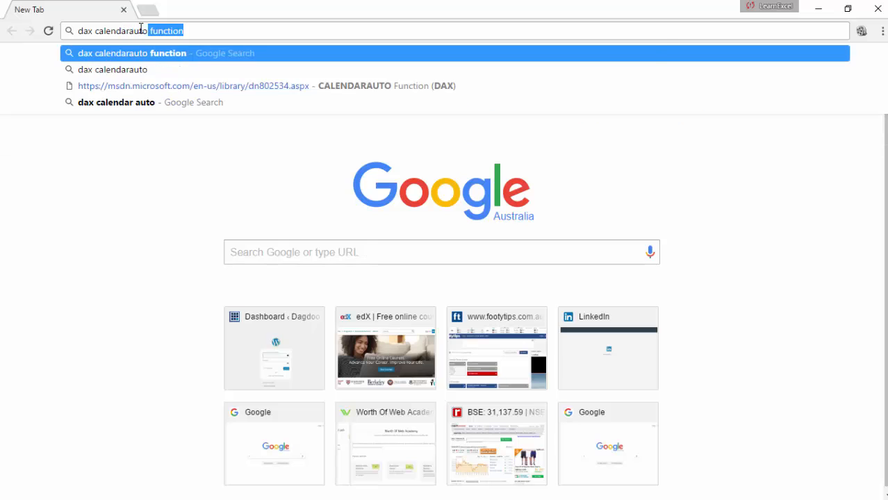
key("Return")
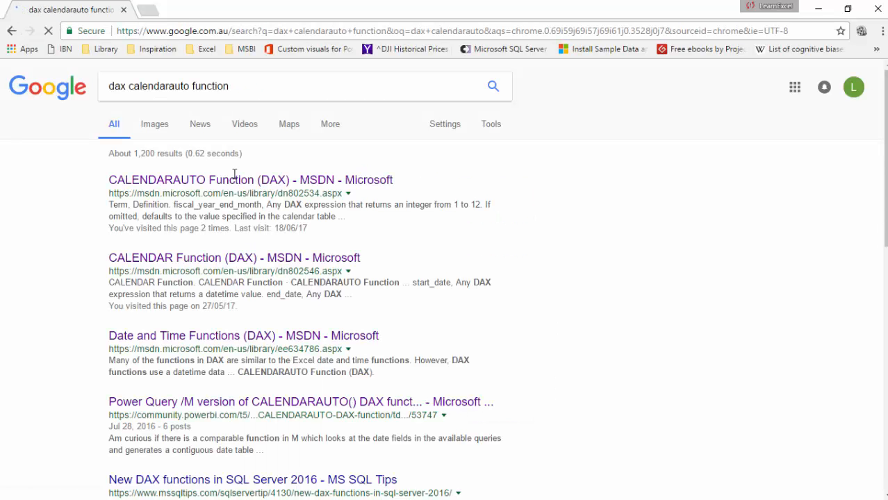
left_click(209, 180)
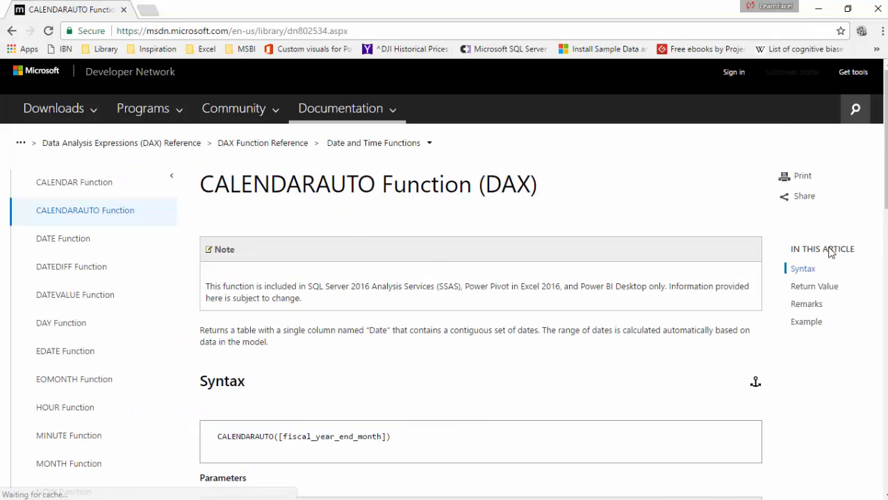
scroll(333, 278, "down", 2)
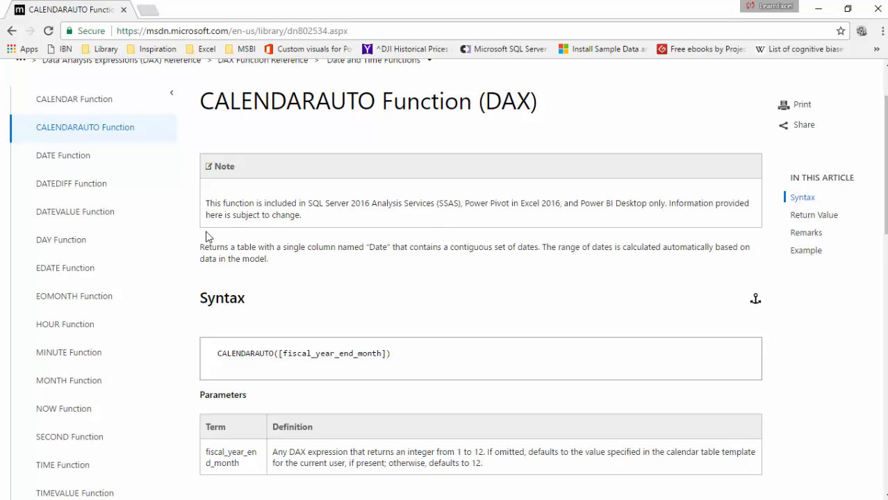
Step: Highlight only the 'Returns a table…' paragraph describing the returned Date table
left_click_drag(199, 248, 276, 261)
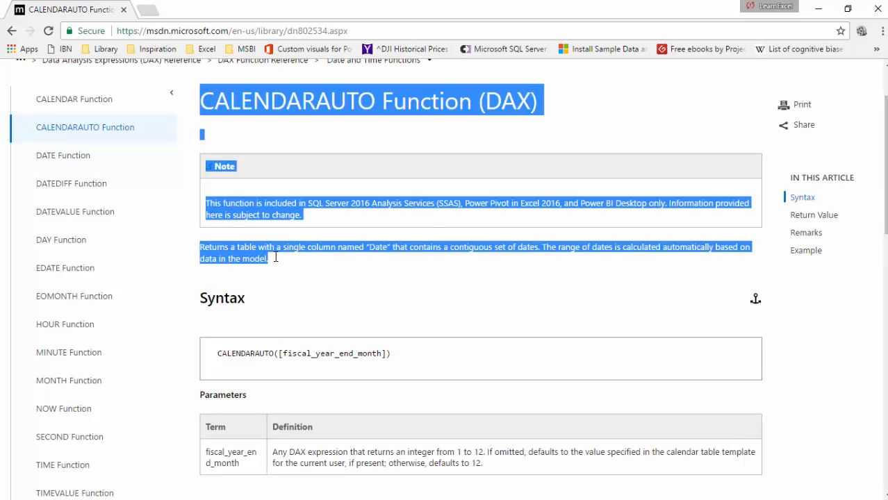
left_click(186, 260)
left_click_drag(200, 247, 278, 267)
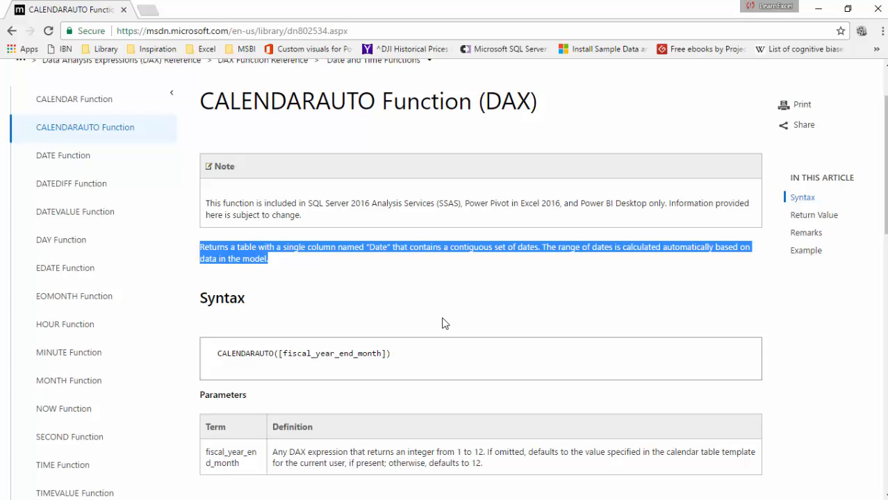
Step: Return to Power BI and sort the Berkshire Data table by Date oldest first to see the 1980 dates
left_click(818, 8)
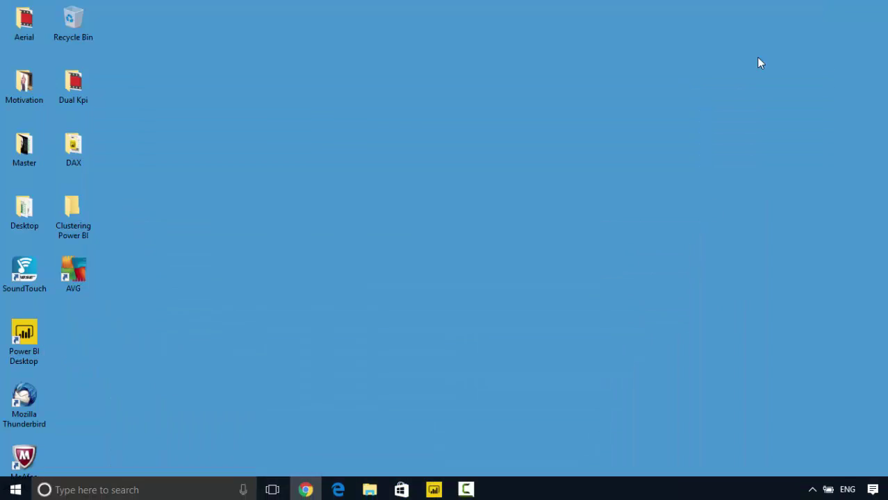
left_click(434, 490)
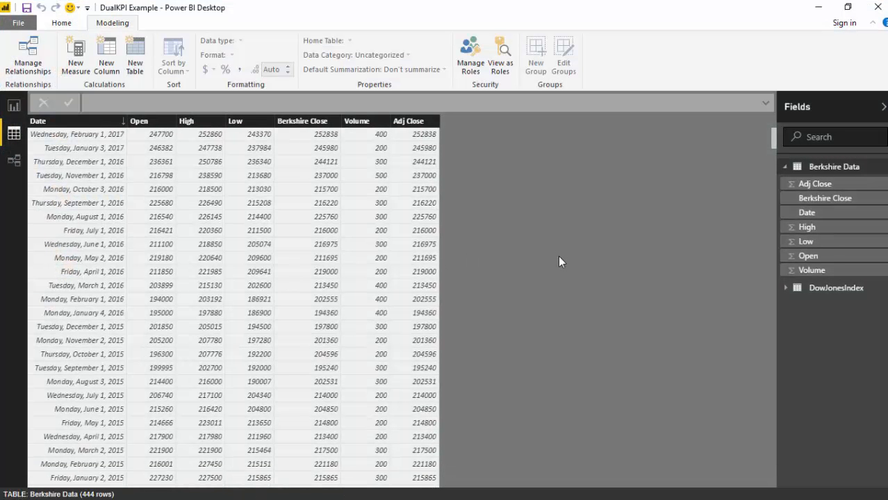
left_click(108, 130)
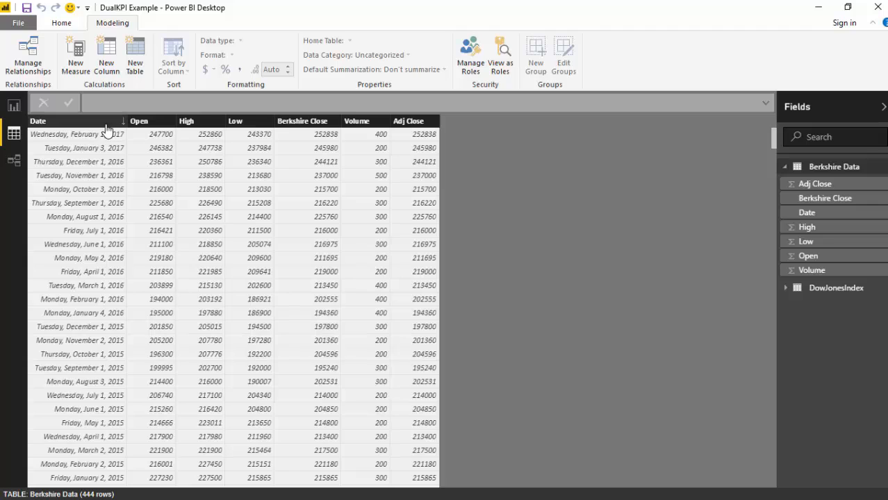
right_click(109, 125)
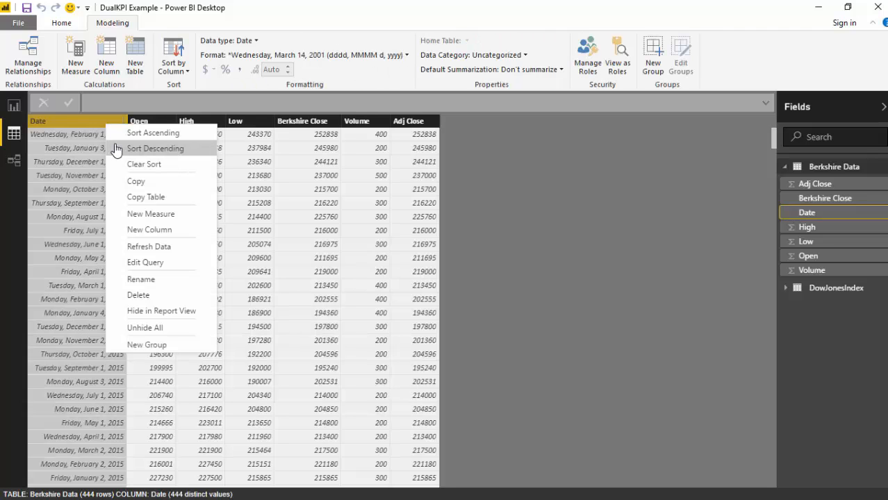
left_click(139, 134)
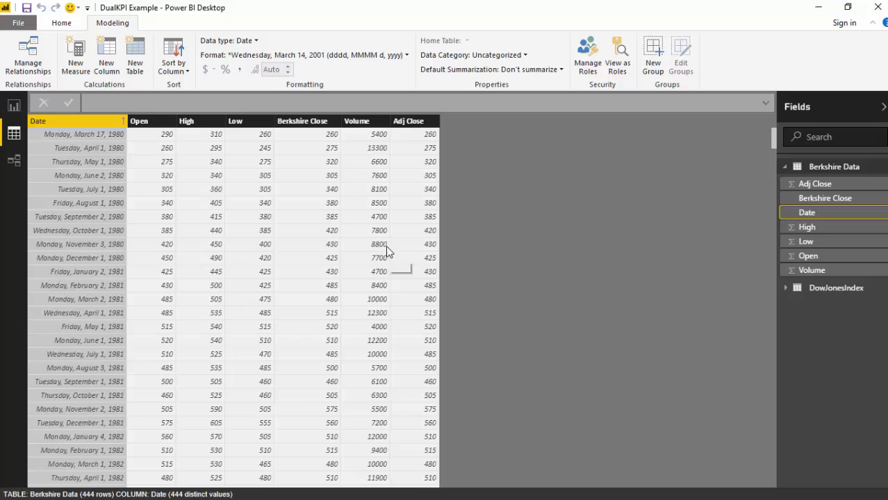
Step: Restore the Date column to newest-first order
right_click(109, 122)
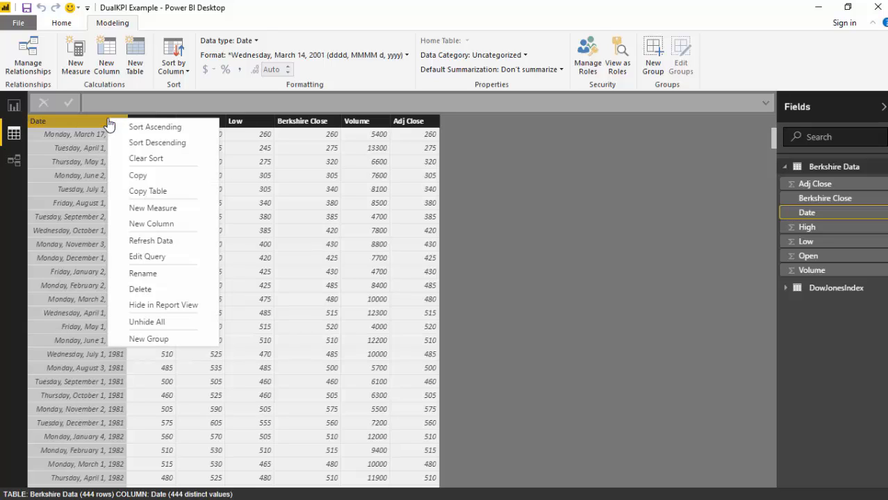
left_click(146, 128)
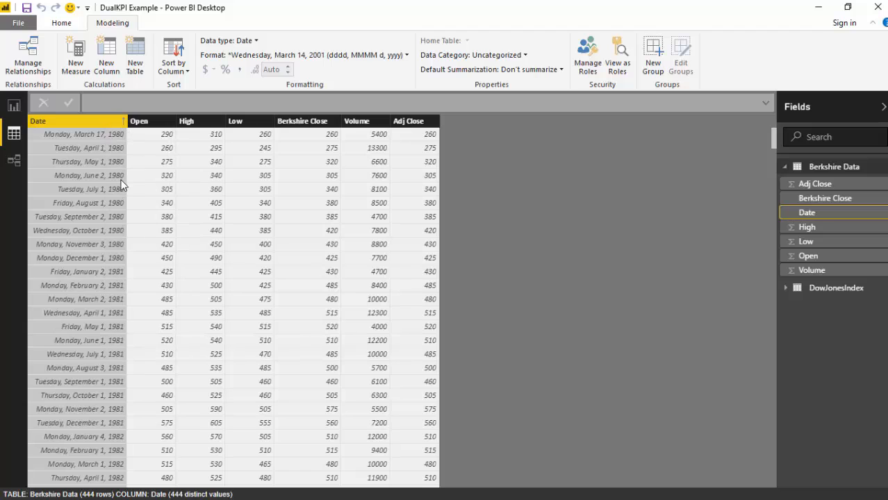
right_click(109, 124)
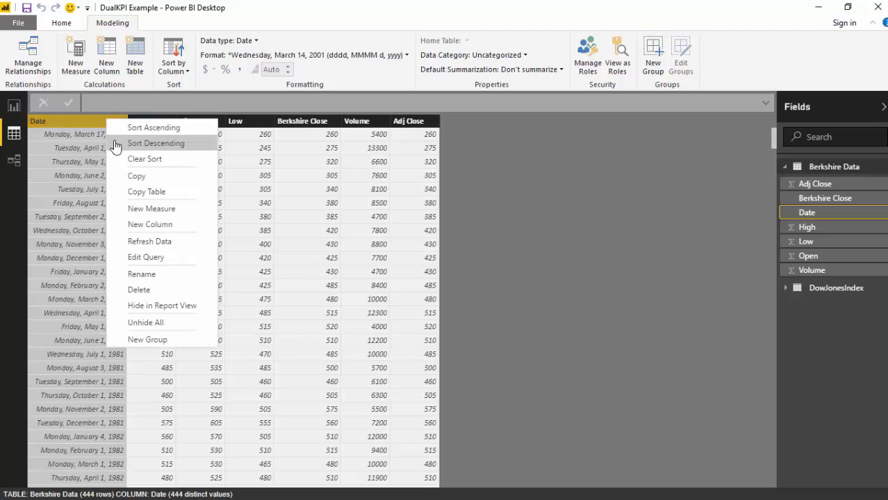
left_click(156, 143)
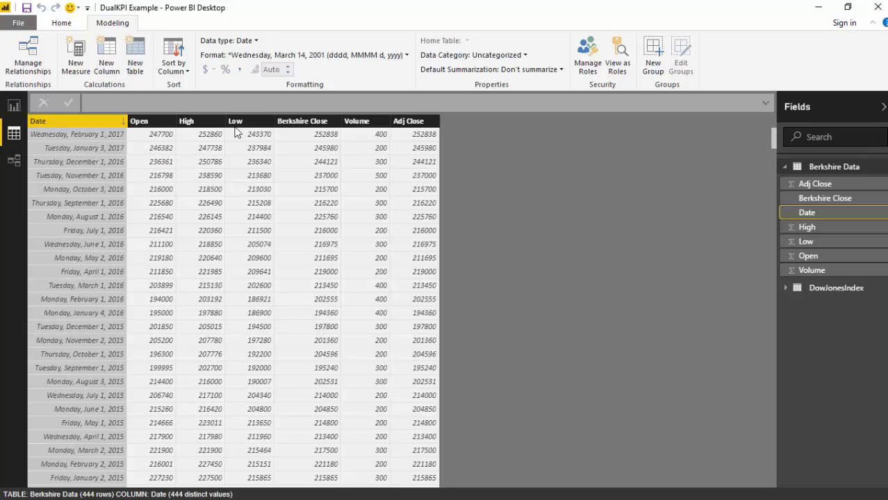
Step: Create the calculated table DateTable = CALENDARAUTO()
left_click(135, 66)
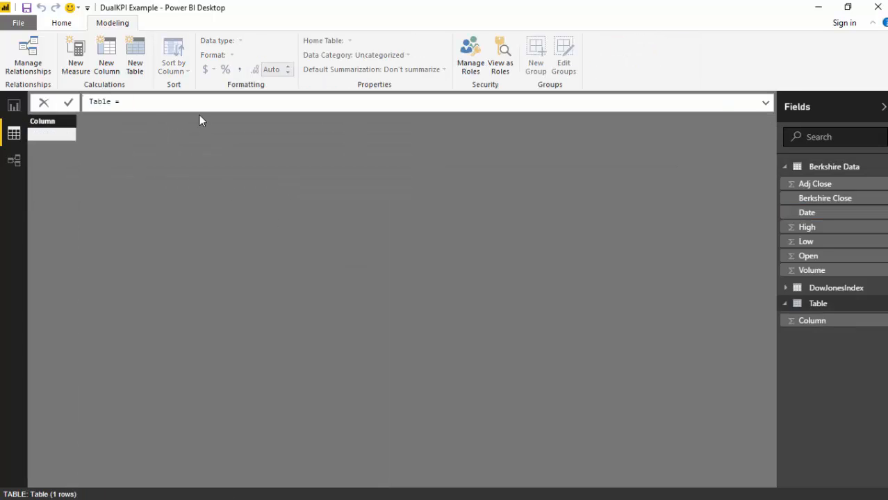
key("Home")
type("Date")
key("End")
type("cl")
key("BackSpace")
type("a")
key("Down")
key("Down")
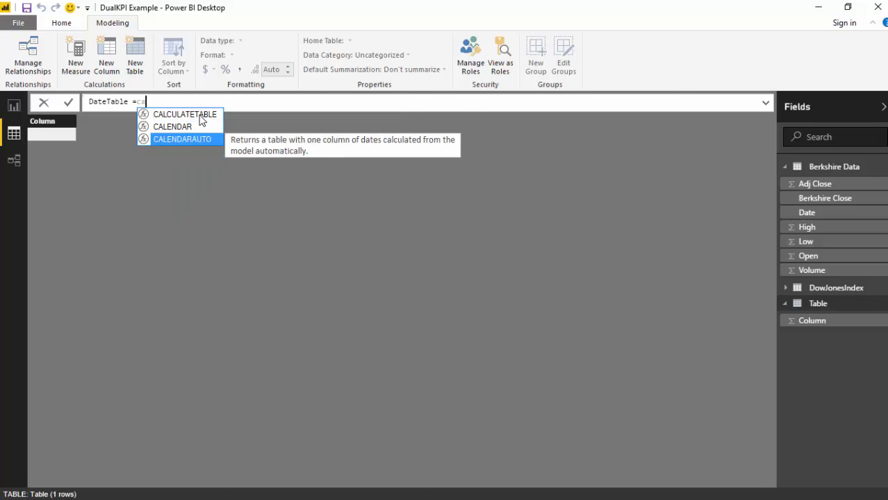
key("Tab")
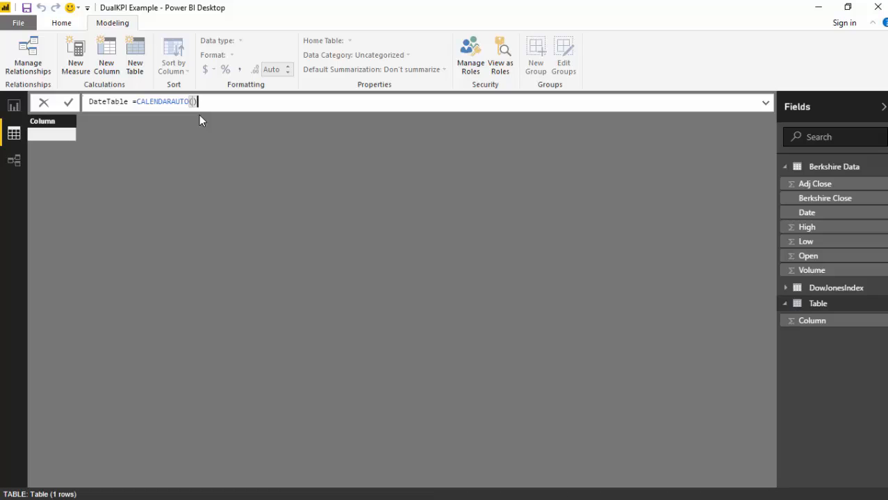
key("Return")
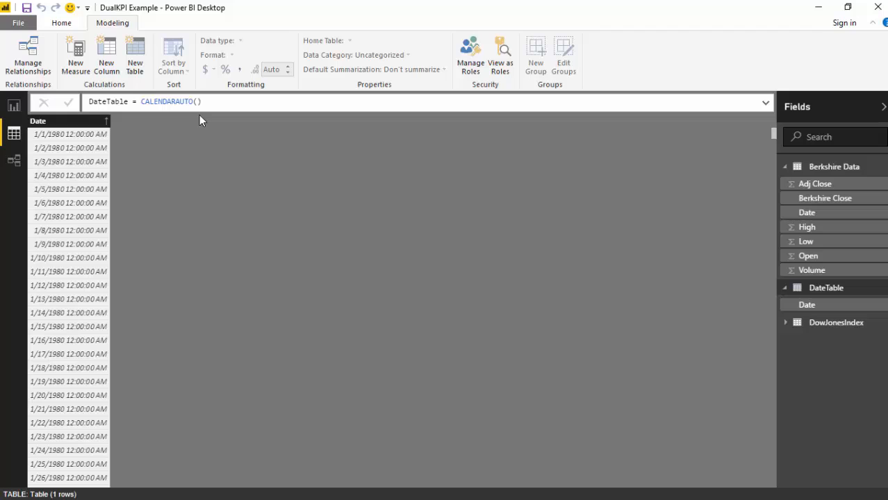
Step: Sort DateTable's Date column oldest first, then newest first, showing the range ends 12/31/2017
right_click(80, 124)
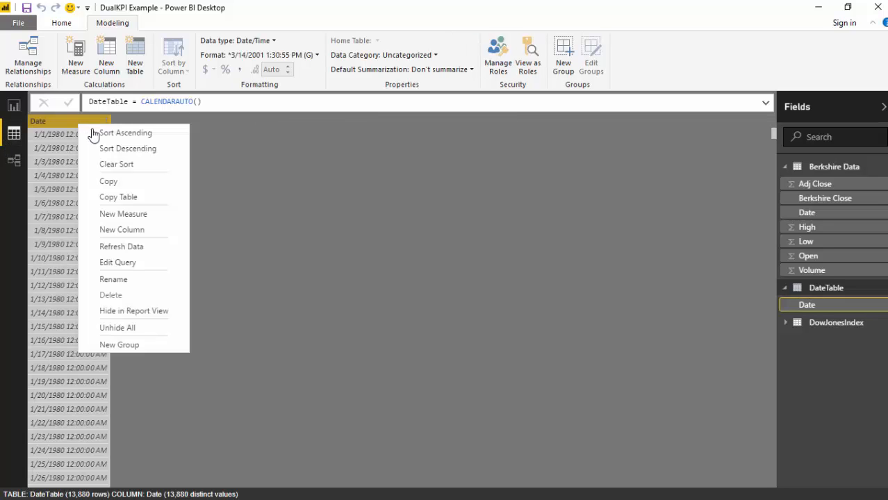
left_click(111, 133)
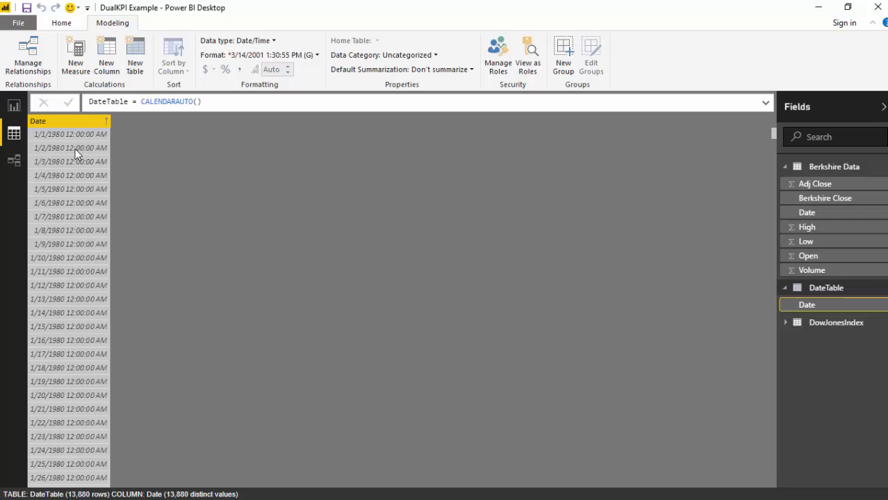
right_click(73, 122)
left_click(104, 152)
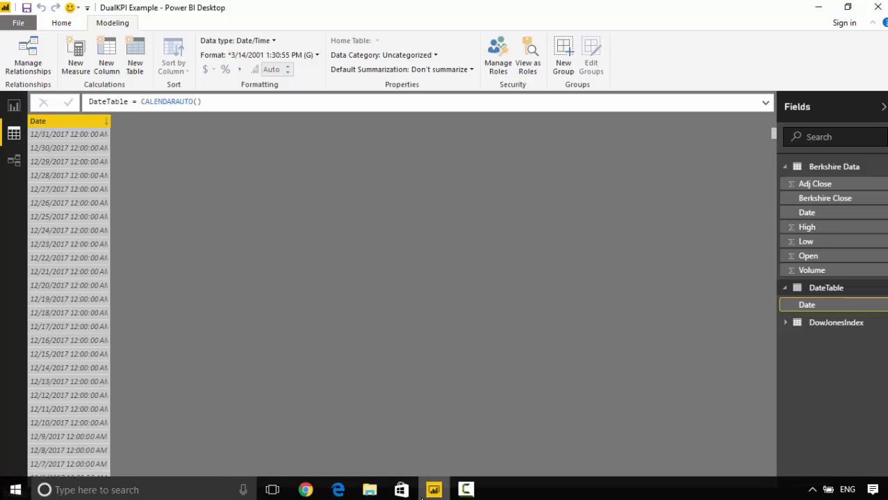
left_click(305, 494)
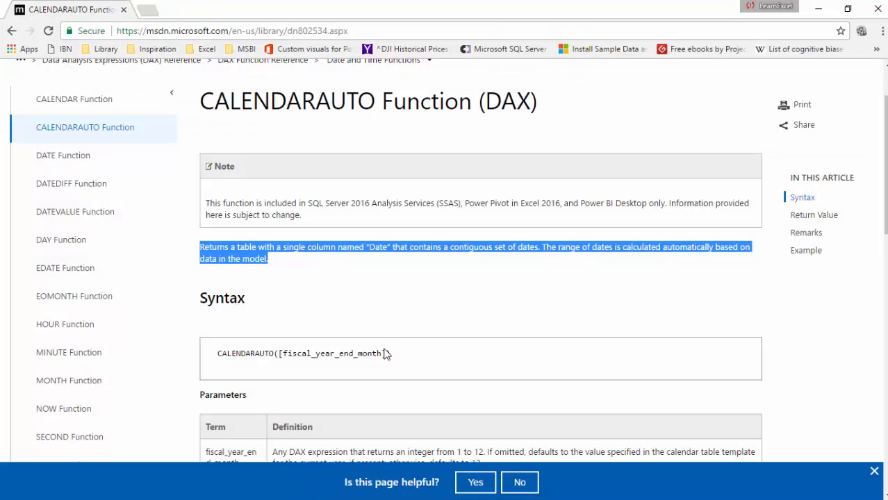
left_click_drag(387, 354, 273, 356)
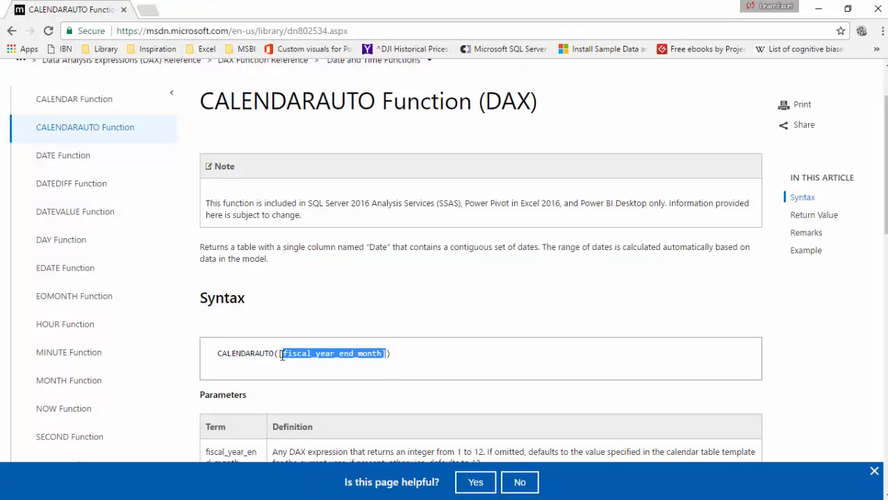
scroll(755, 234, "down", 1)
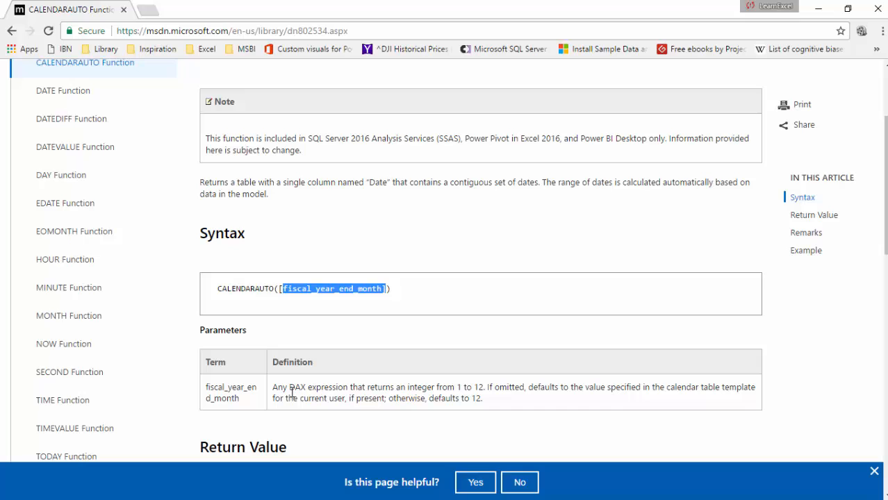
left_click(326, 388)
left_click_drag(290, 387, 492, 397)
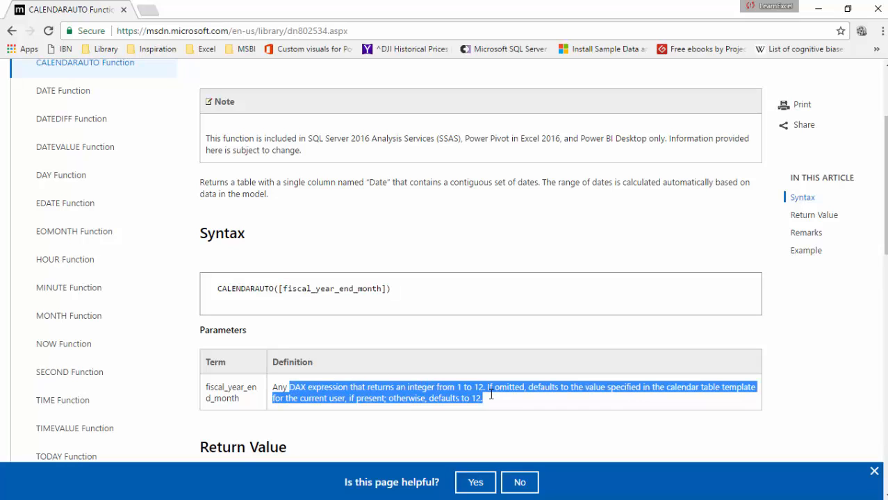
left_click(514, 400)
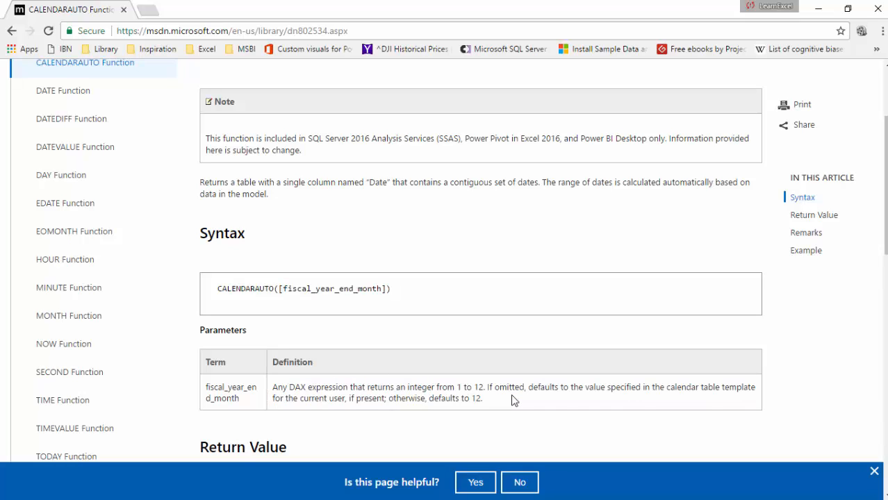
Step: Change the DateTable formula to CALENDARAUTO(2) for a February fiscal year end
left_click(821, 5)
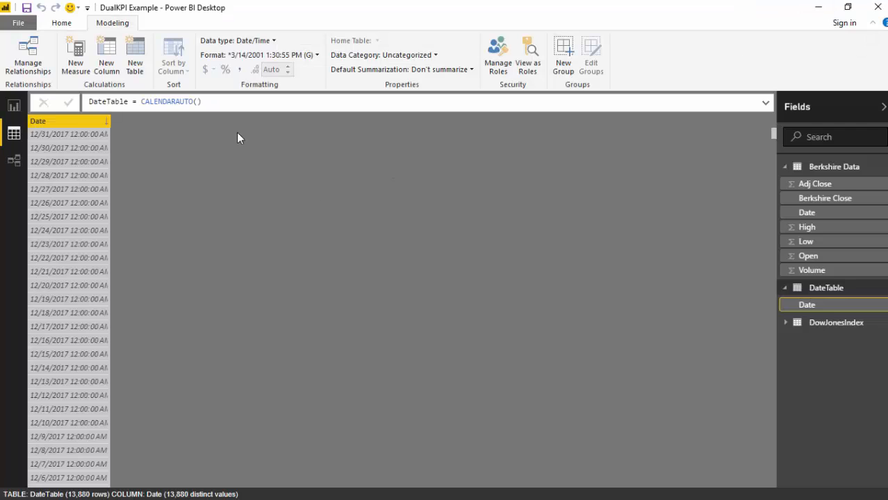
left_click(197, 101)
type("2")
key("Return")
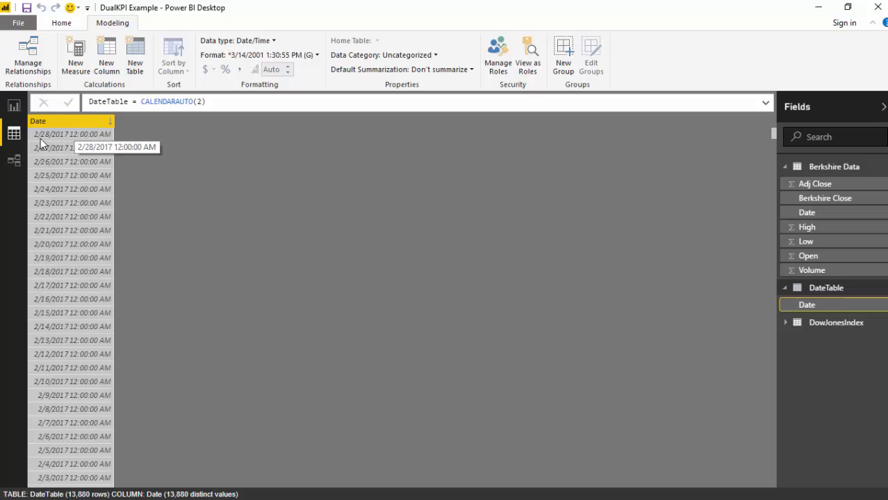
Step: Sort the Date column oldest then newest first, confirming dates run 3/1/1980 to 2/28/2017
right_click(84, 122)
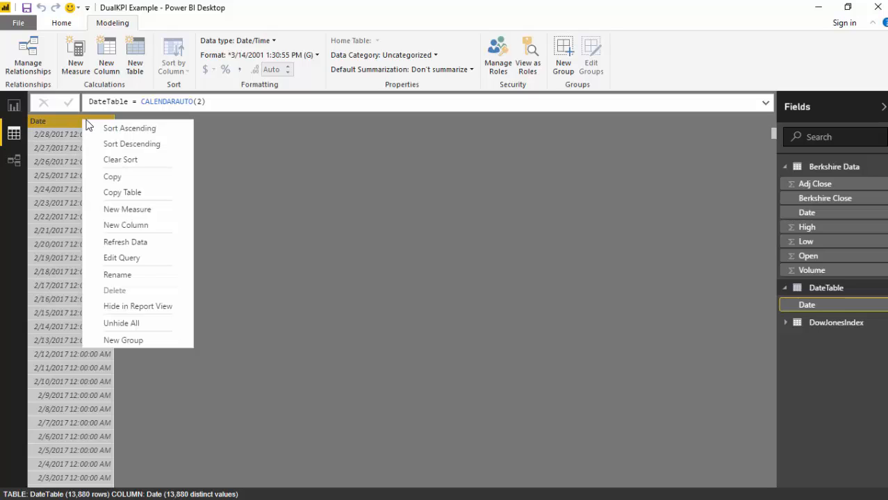
left_click(129, 127)
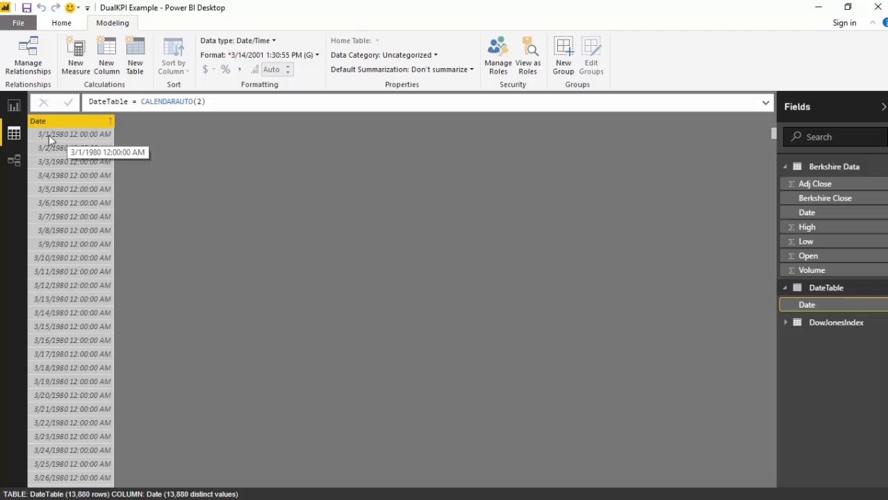
right_click(85, 125)
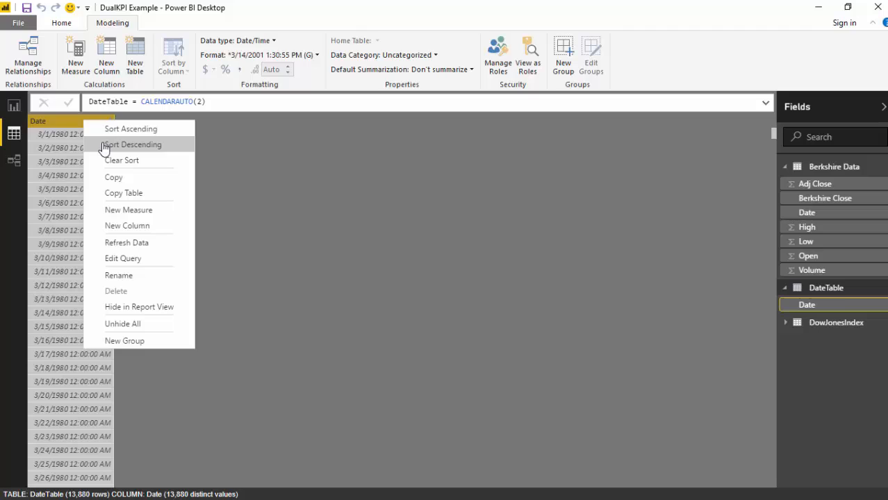
left_click(105, 147)
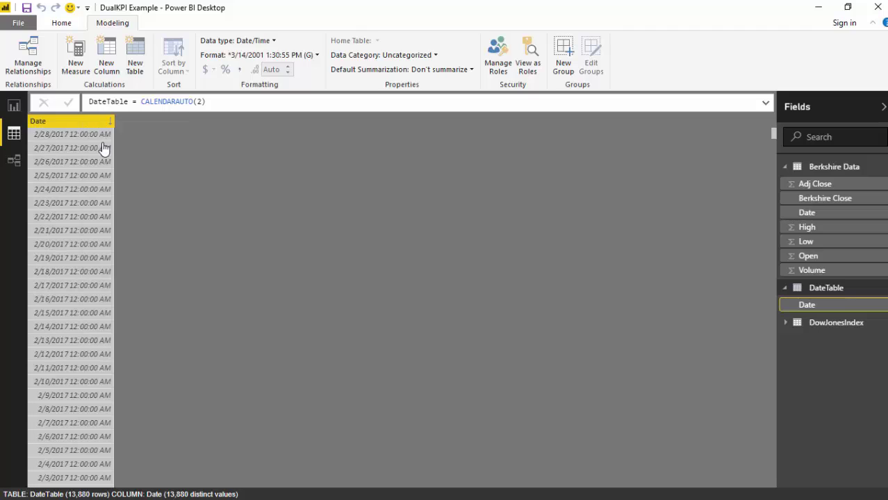
left_click(199, 101)
type("3")
Step: Commit CALENDARAUTO(3) and sort Date oldest first, showing the range starts 4/1/1979
key("Return")
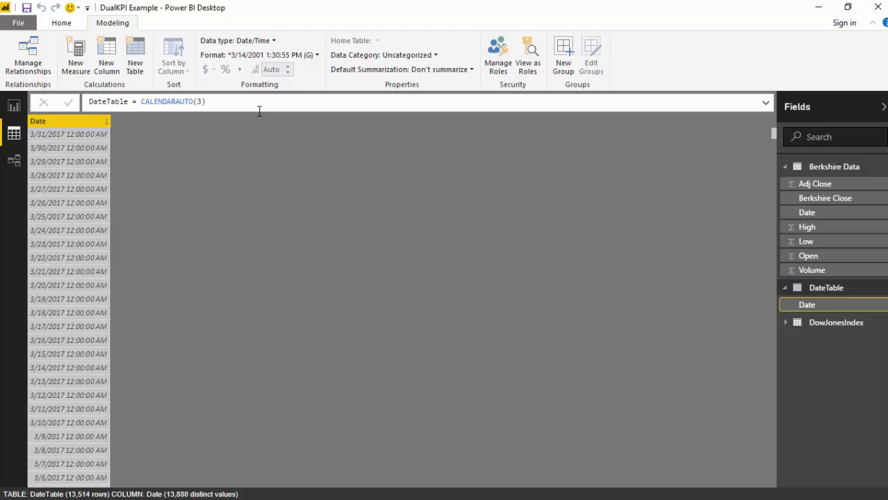
right_click(88, 128)
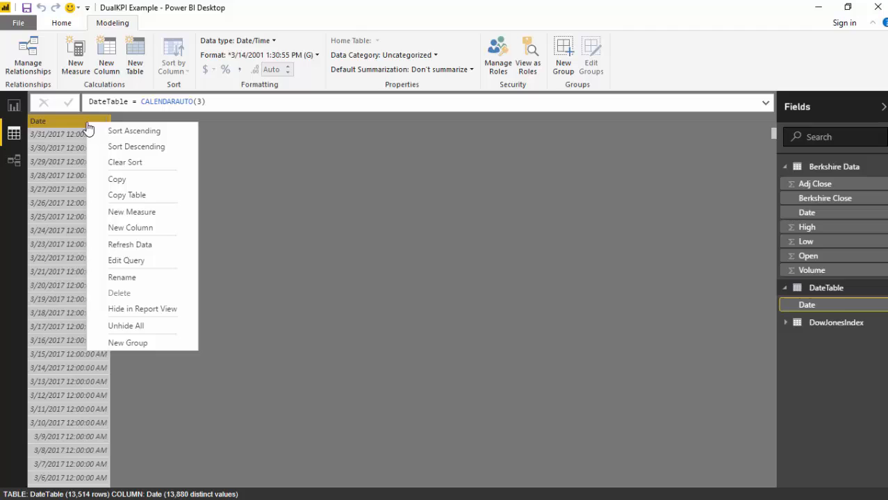
left_click(134, 132)
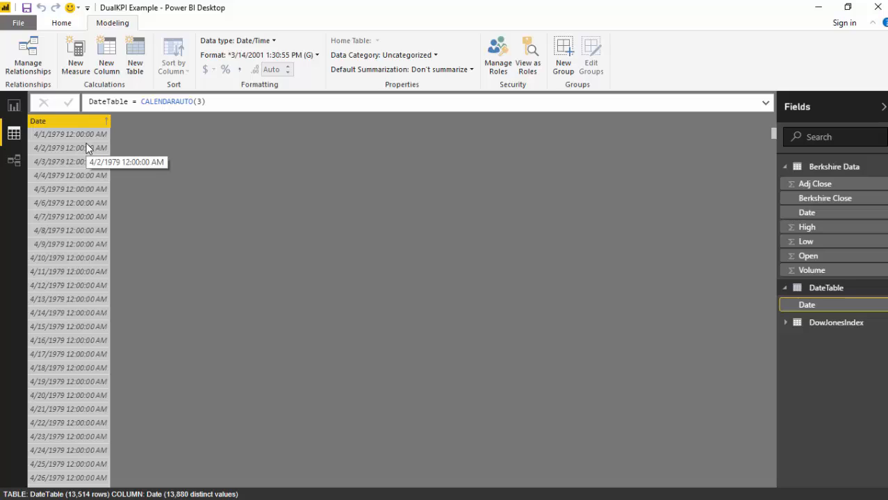
Step: Remove the fiscal year argument so the formula is CALENDARAUTO() again
left_click(202, 102)
key("BackSpace")
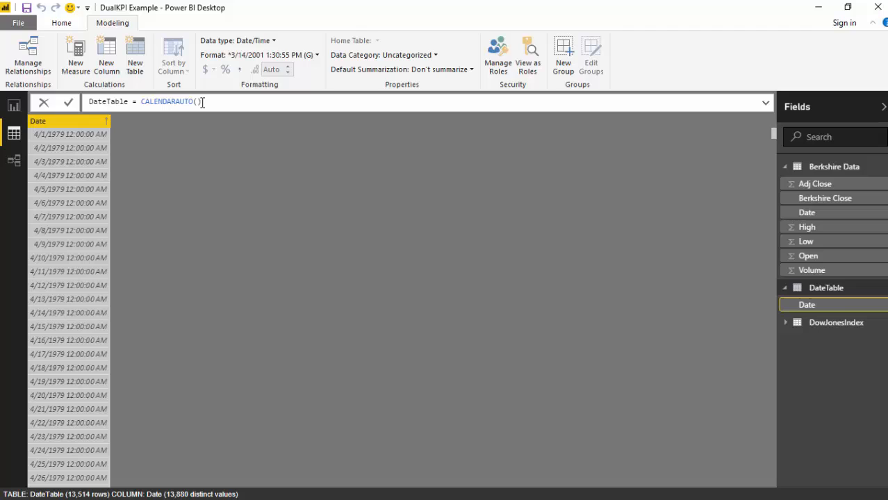
key("Return")
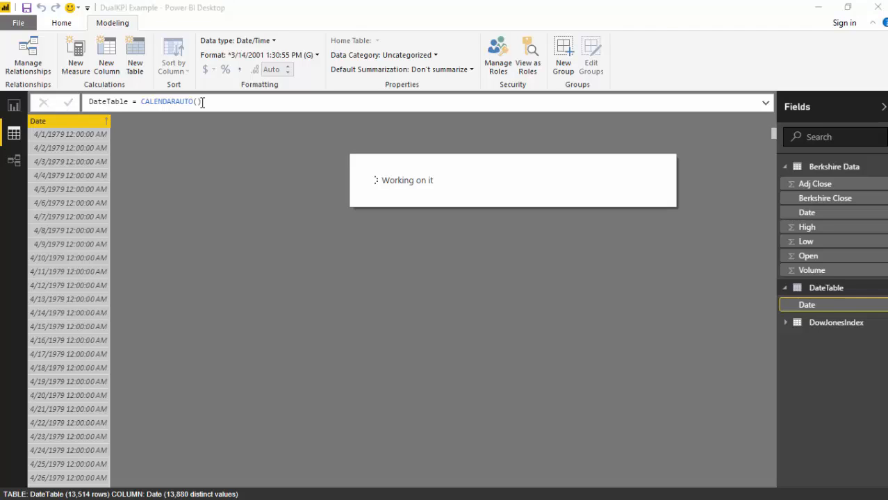